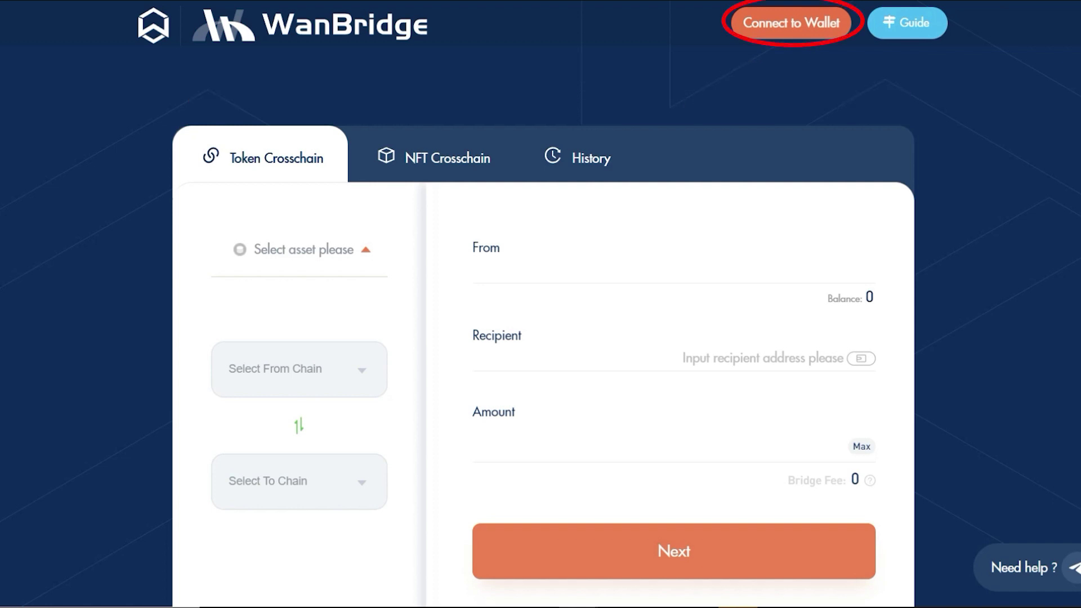
# Connect MetaMask from WanBridge's wallet list as the sending wallet
pyautogui.click(794, 31)
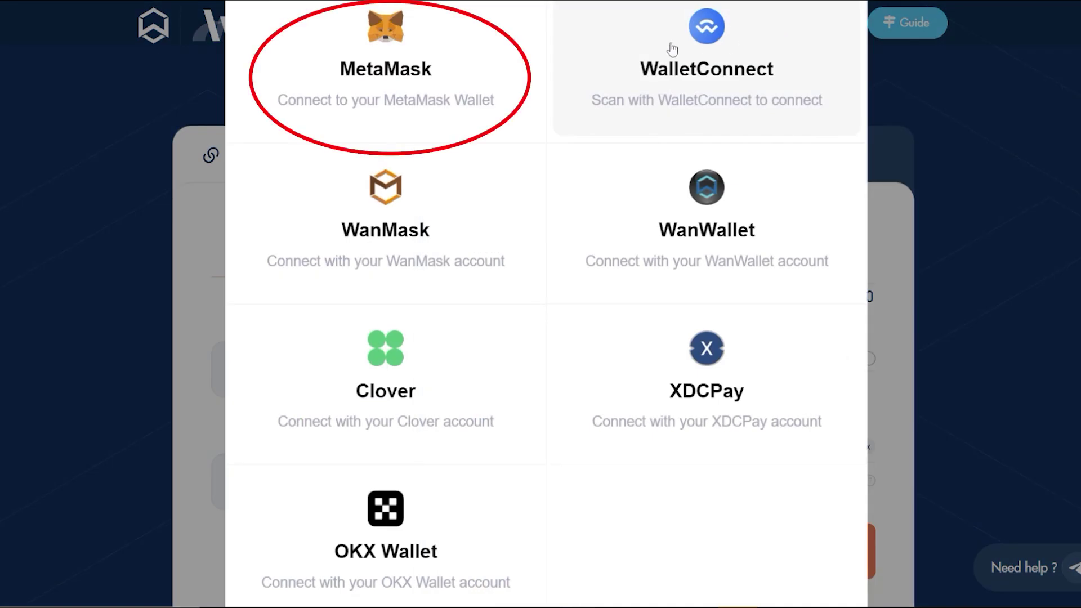
pyautogui.click(480, 72)
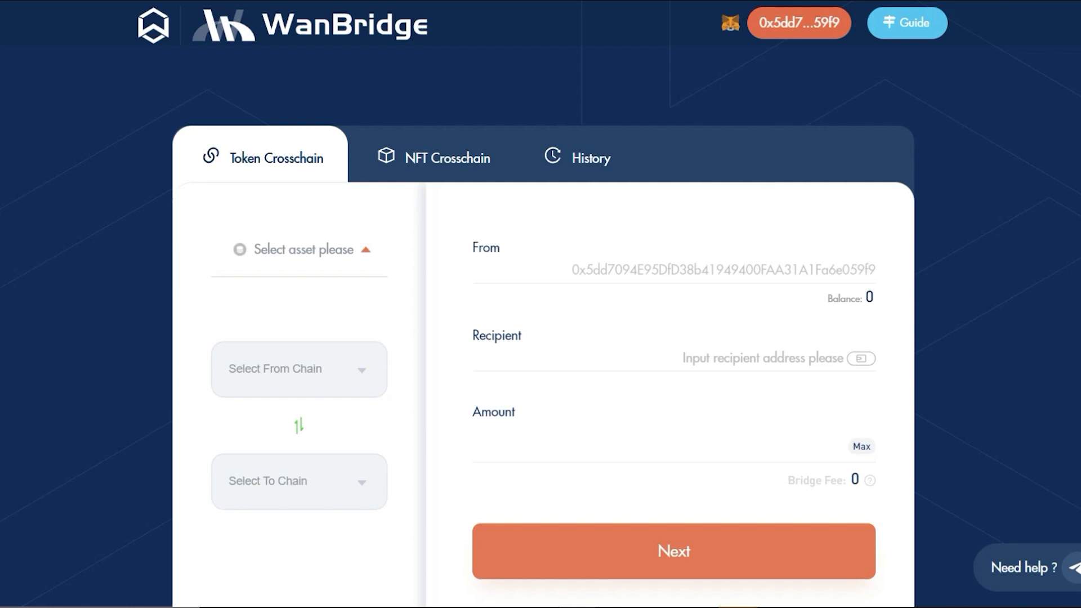
# Switch the MetaMask wallet to Avalanche Mainnet
pyautogui.click(554, 22)
pyautogui.scroll(3, 585, 256)
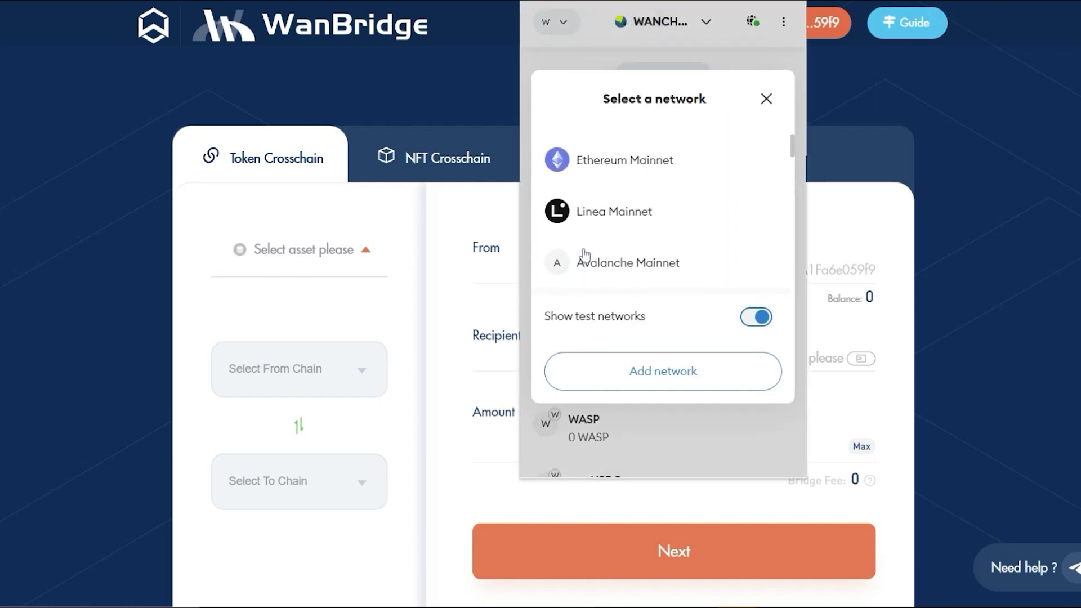
pyautogui.click(586, 260)
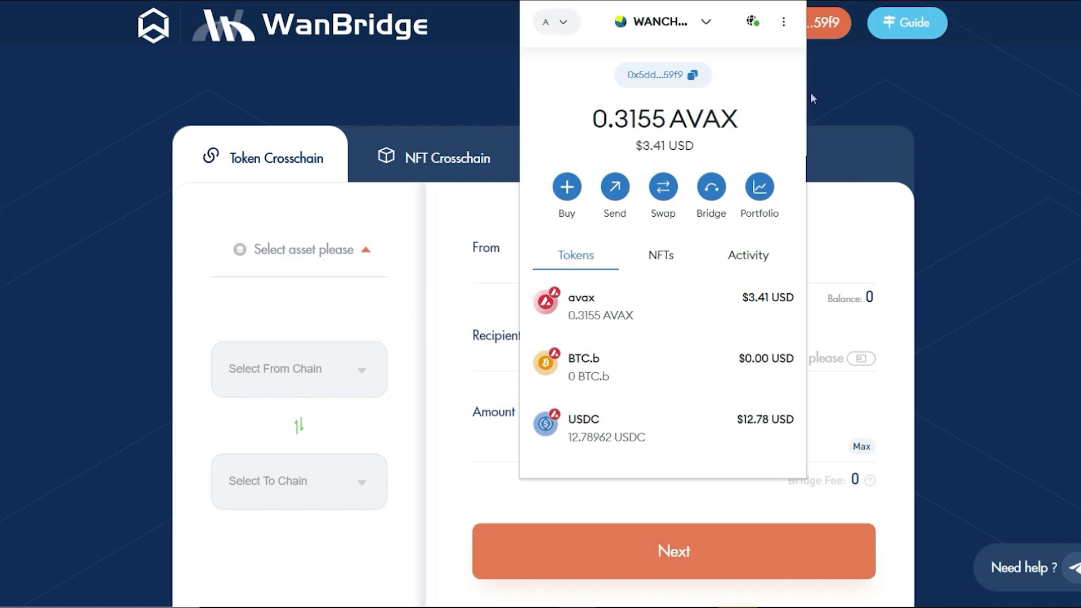
# Bring up MetaMask's manual add-network form to view network settings
pyautogui.click(564, 24)
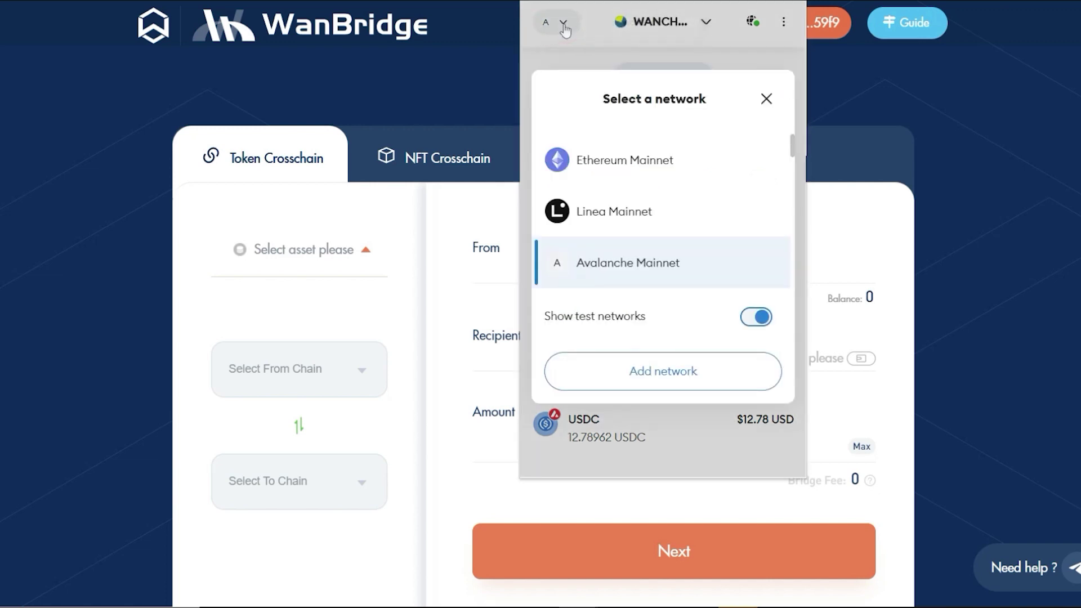
pyautogui.click(669, 363)
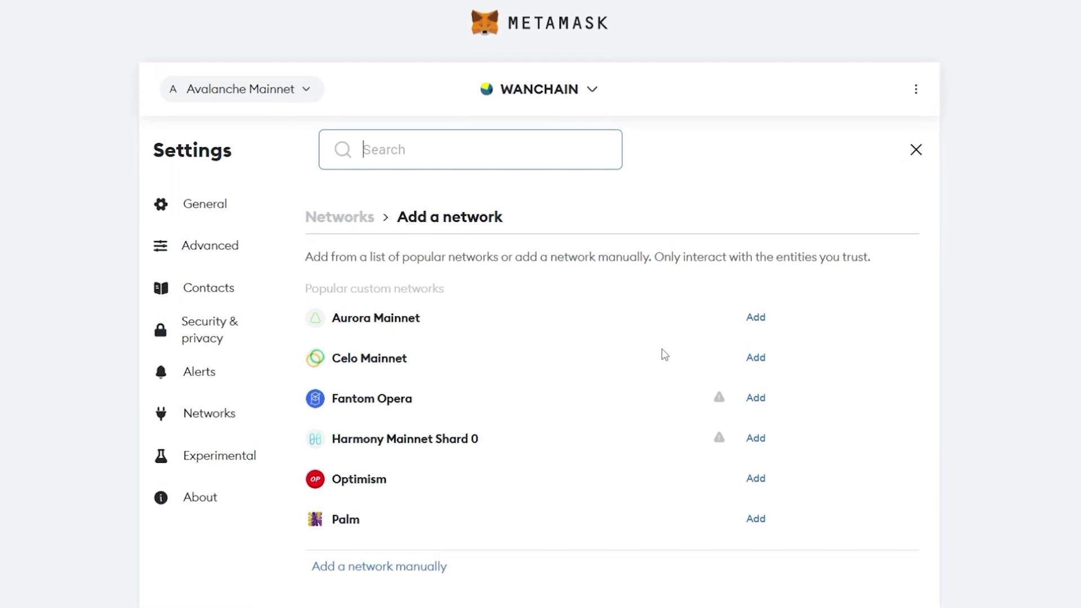
pyautogui.click(374, 573)
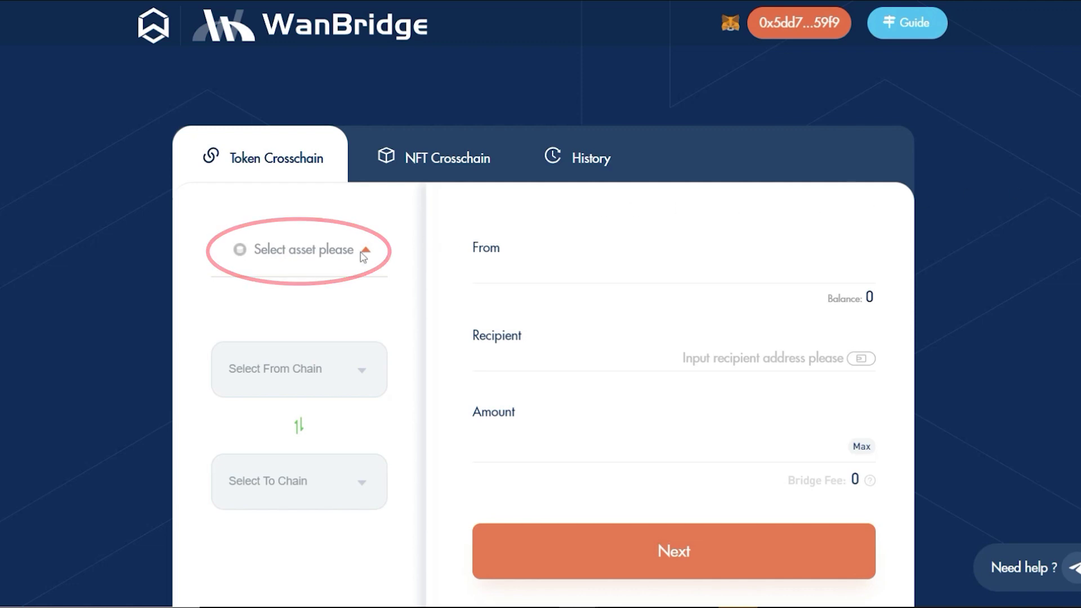
# Choose USDC as the asset, Avalanche C-Chain as source and Cardano as destination
pyautogui.click(304, 250)
pyautogui.click(656, 202)
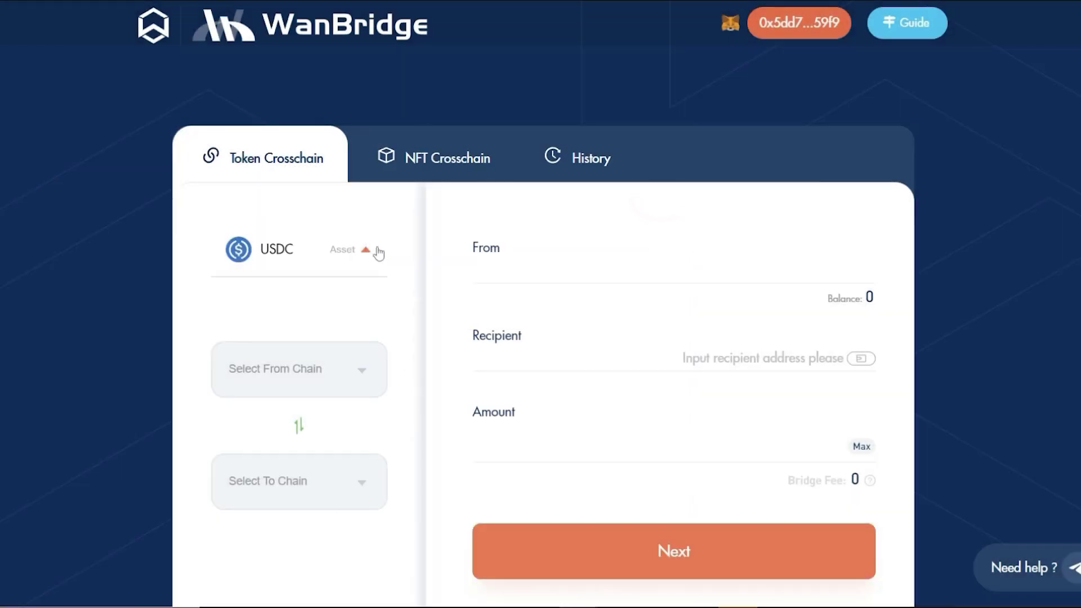
pyautogui.click(380, 369)
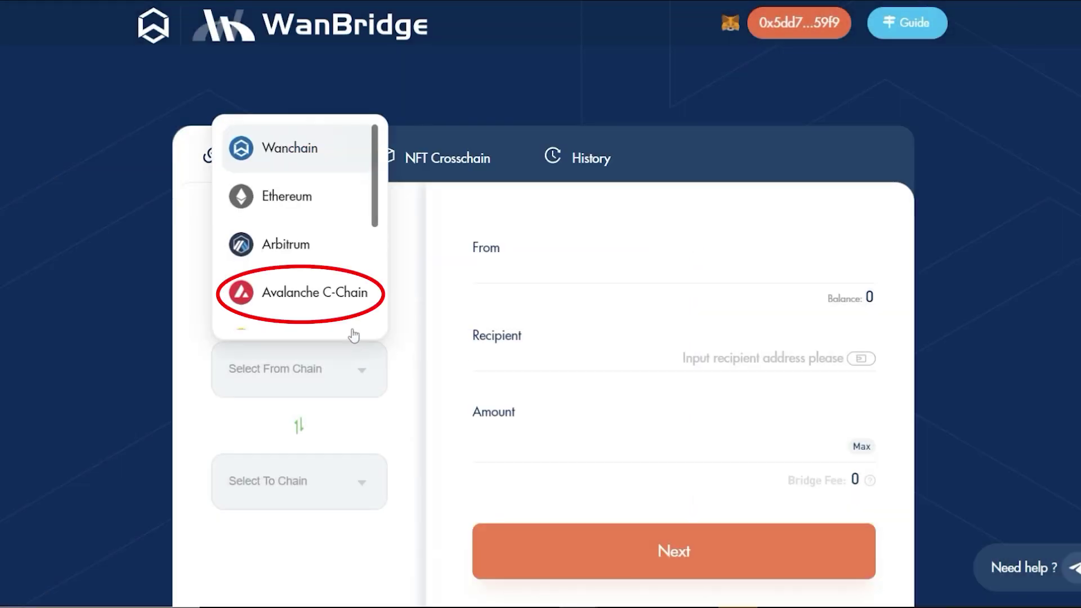
pyautogui.click(352, 304)
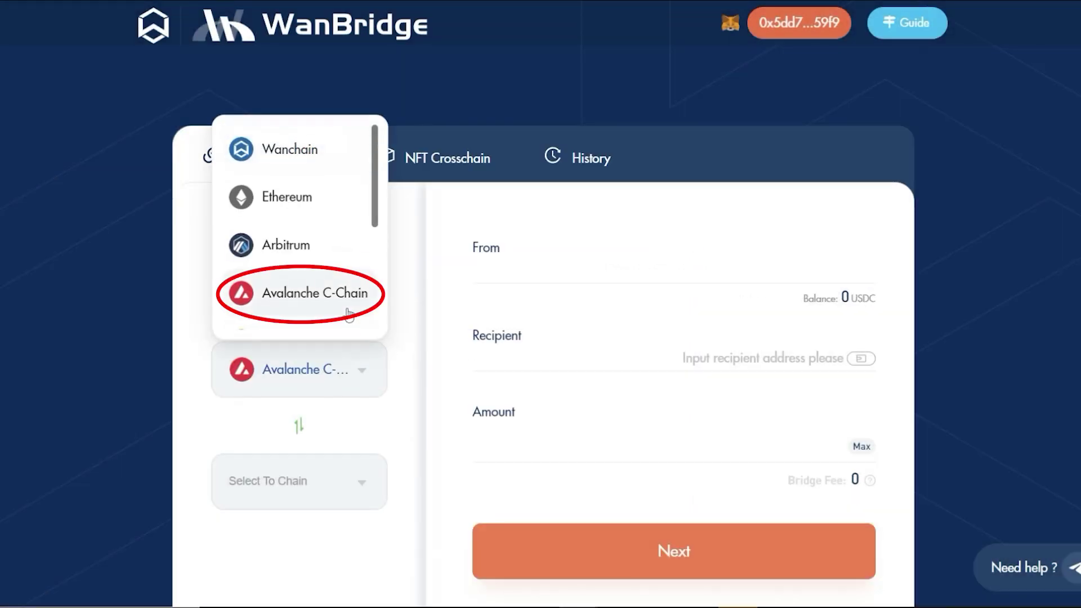
pyautogui.click(363, 477)
pyautogui.scroll(-2, 328, 348)
pyautogui.click(308, 343)
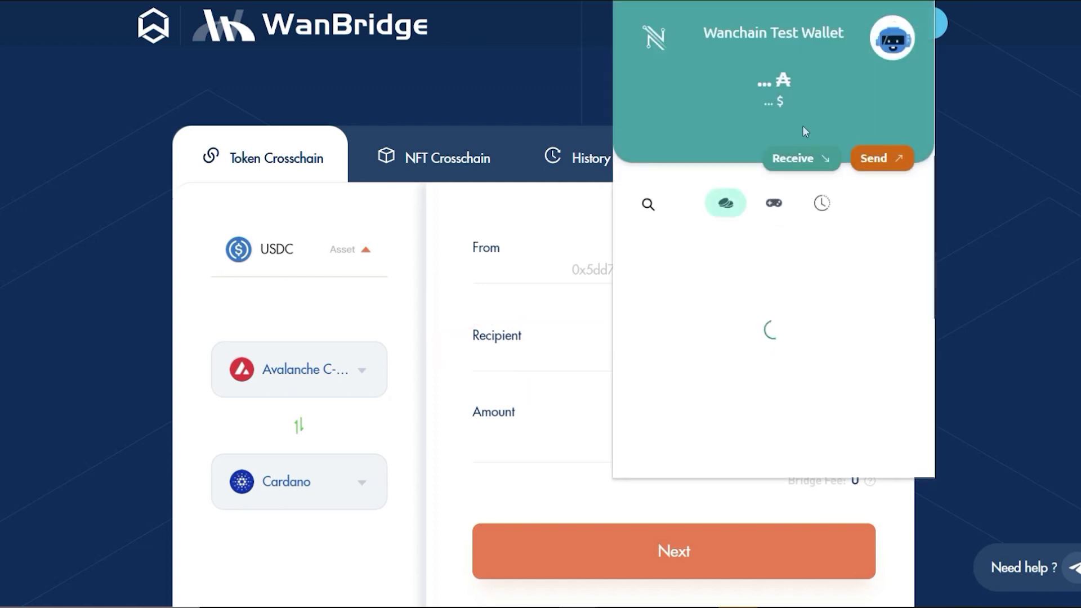
# Paste the Cardano wallet's receiving address as recipient, enter amount 10, and continue
pyautogui.click(794, 158)
pyautogui.click(825, 375)
pyautogui.click(634, 354)
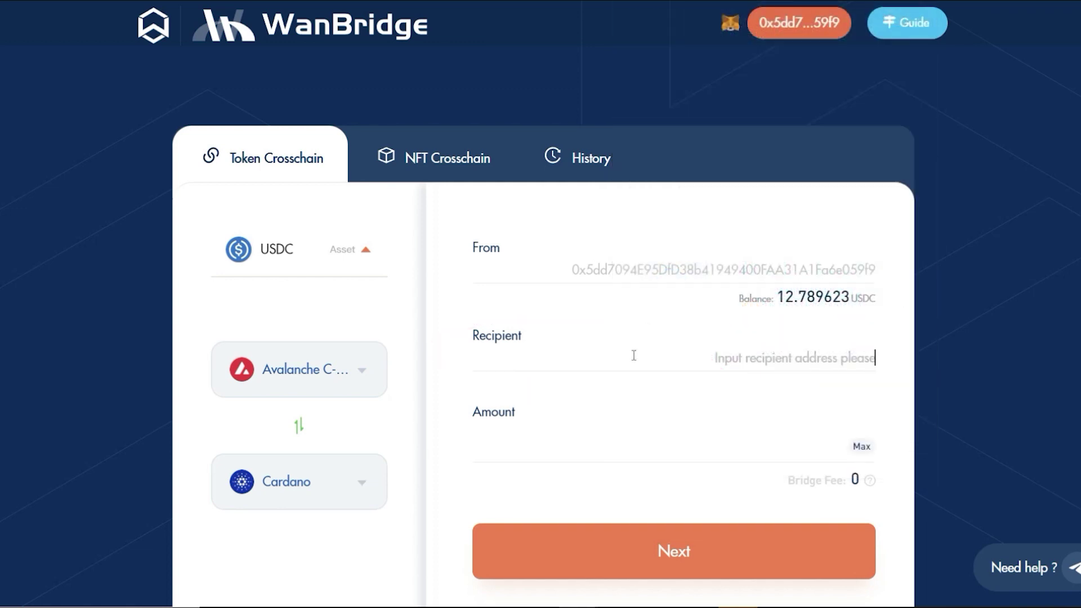
pyautogui.hotkey('ctrl', 'v')
pyautogui.click(617, 345)
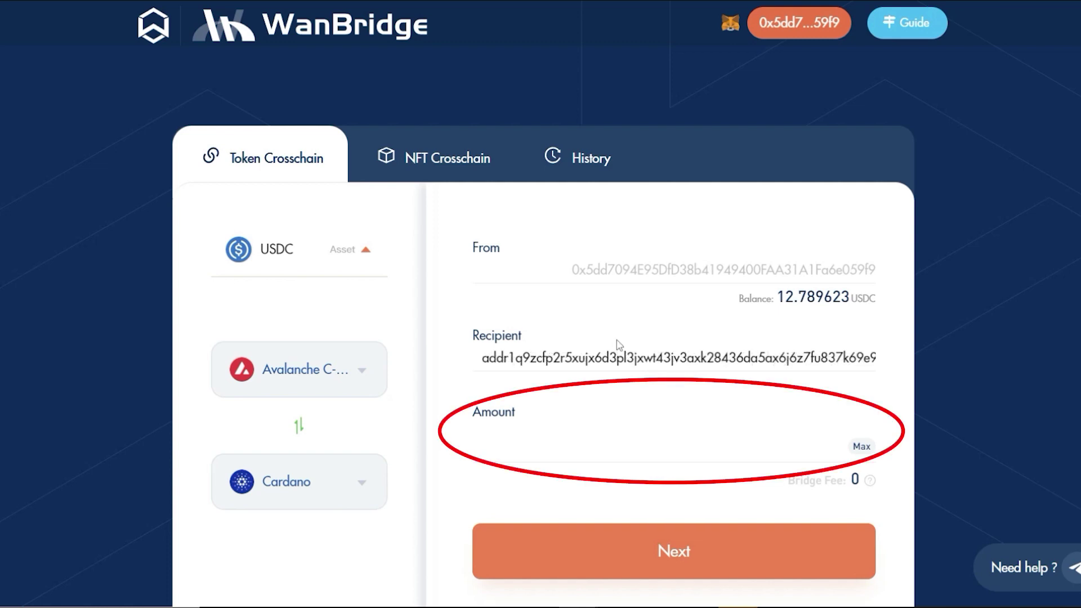
pyautogui.click(622, 448)
pyautogui.write('10')
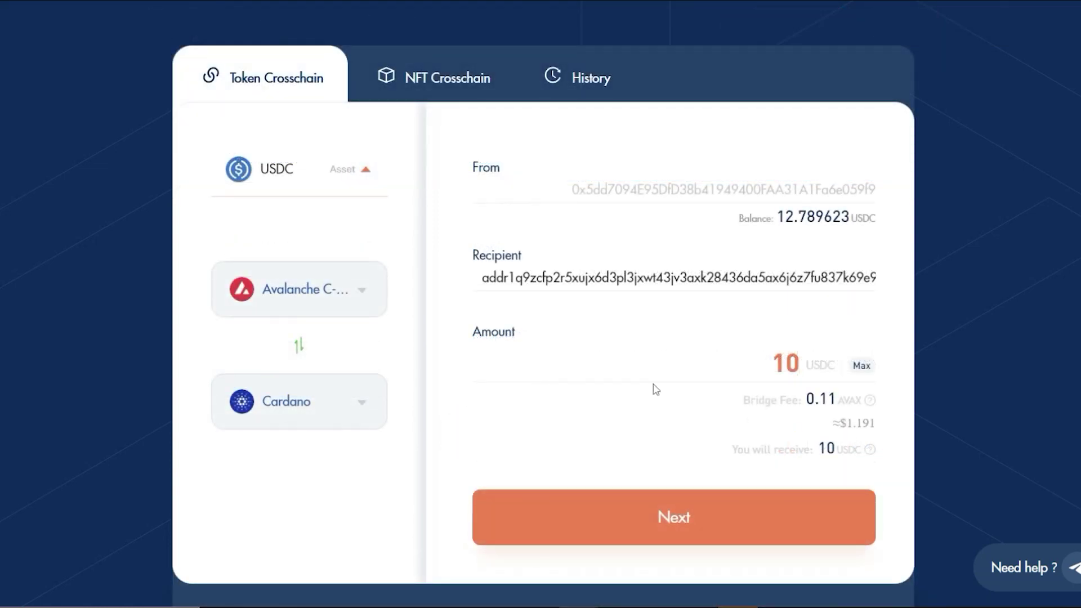
pyautogui.click(676, 494)
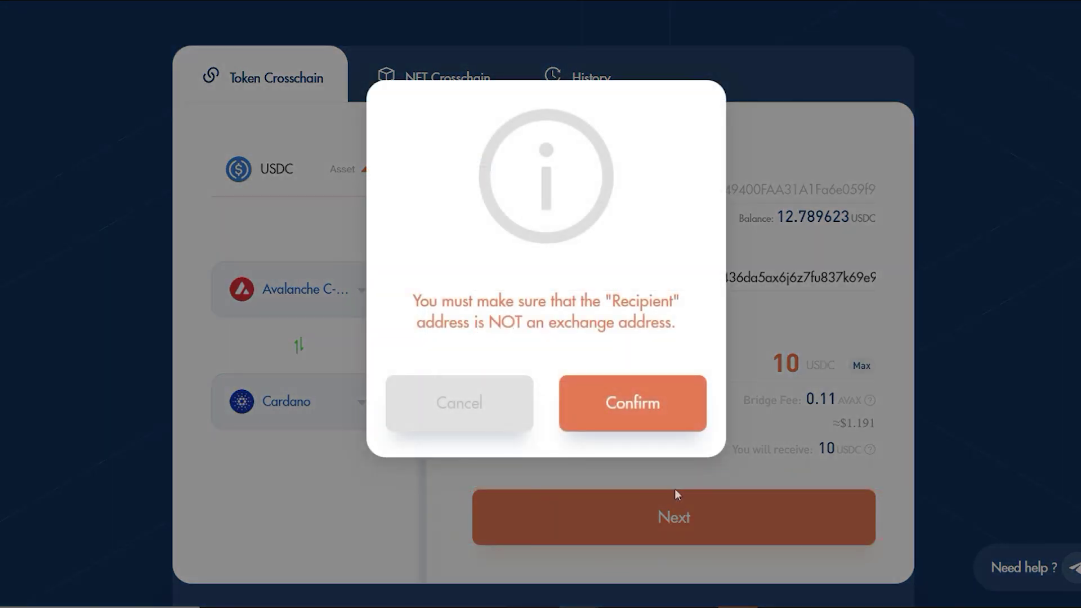
# Accept the recipient warning, confirm the 10 USDC transfer, and approve the USDC spending cap
pyautogui.click(659, 427)
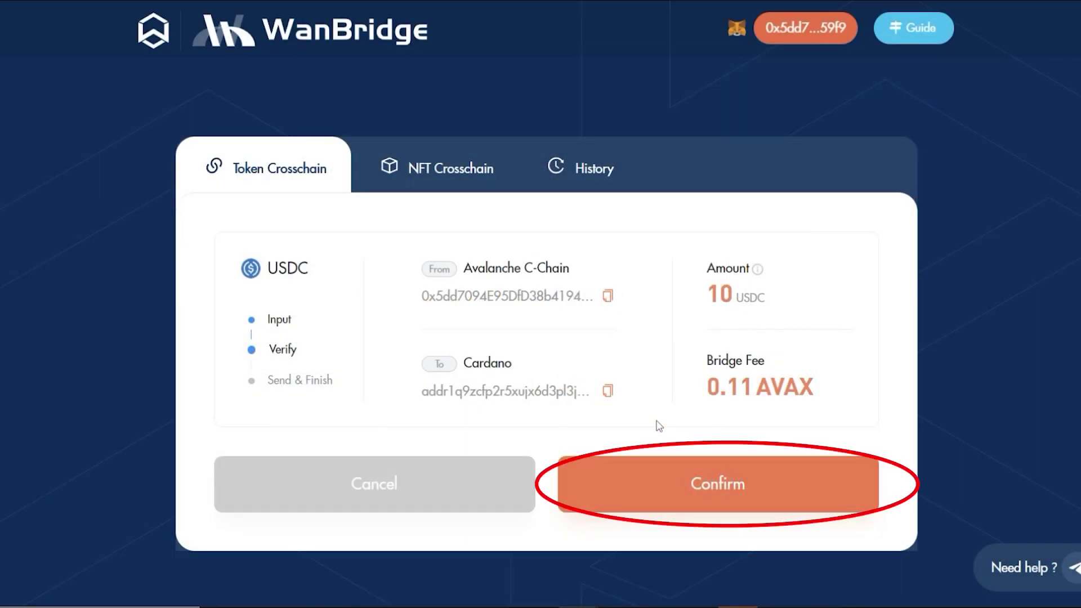
pyautogui.click(688, 474)
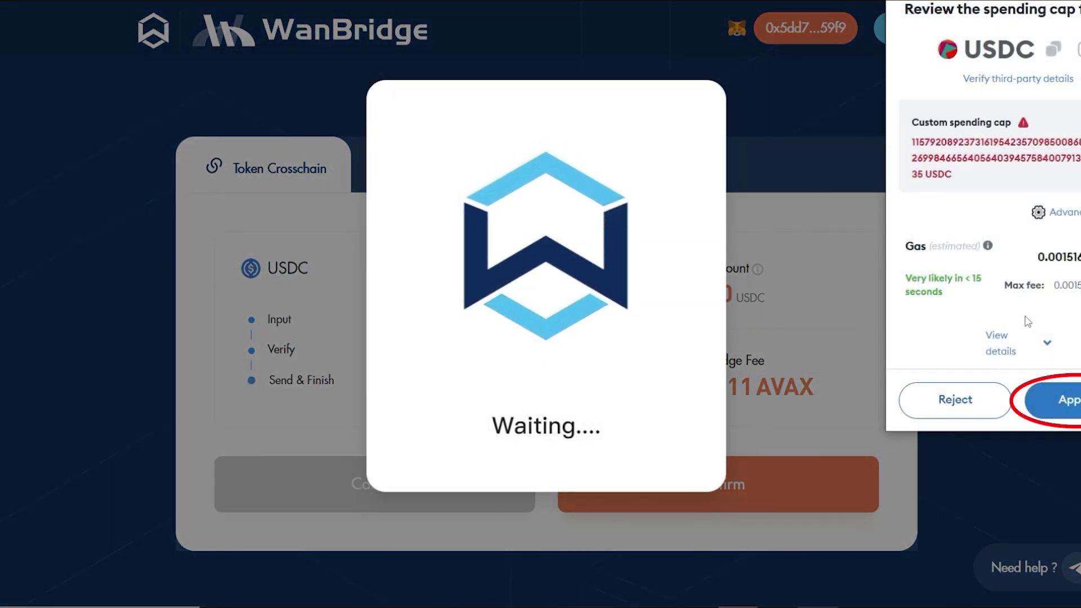
pyautogui.click(1070, 396)
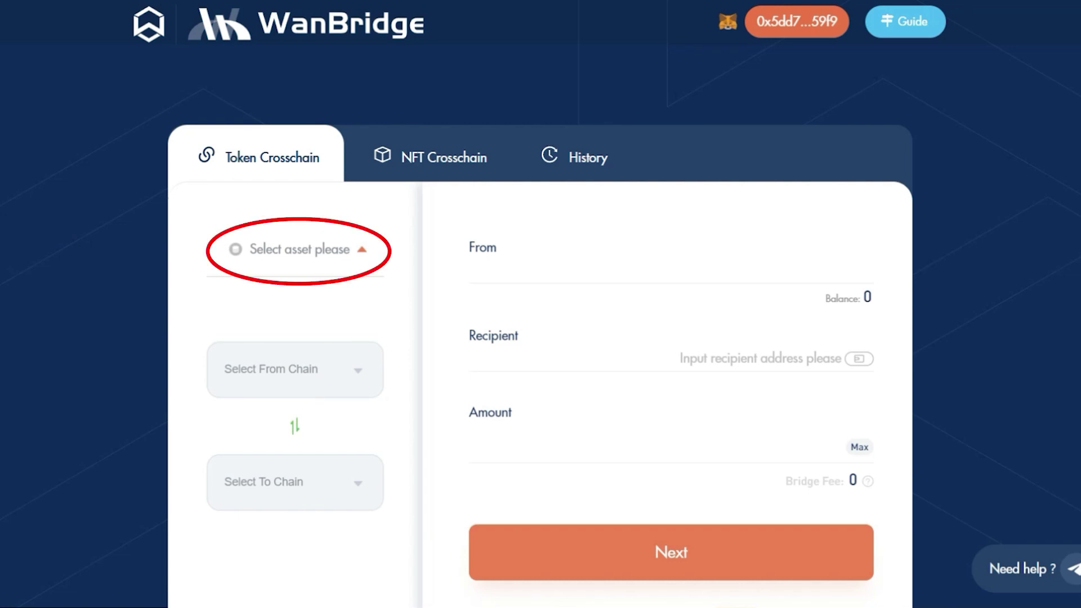
# Choose ADA as the asset, Cardano as source chain and Ethereum as destination
pyautogui.click(339, 249)
pyautogui.click(443, 313)
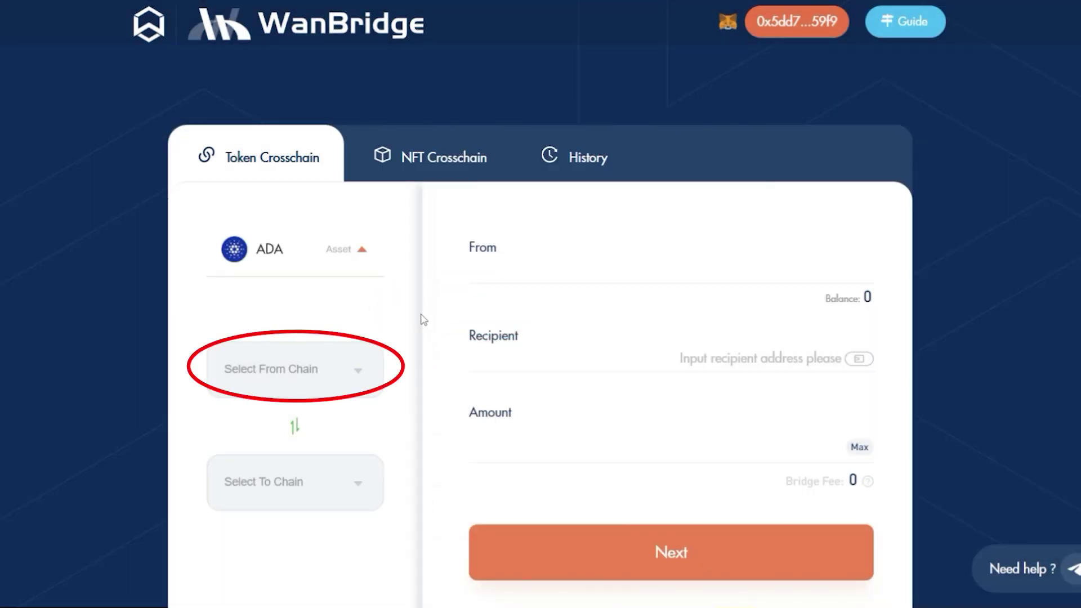
pyautogui.click(375, 378)
pyautogui.click(321, 530)
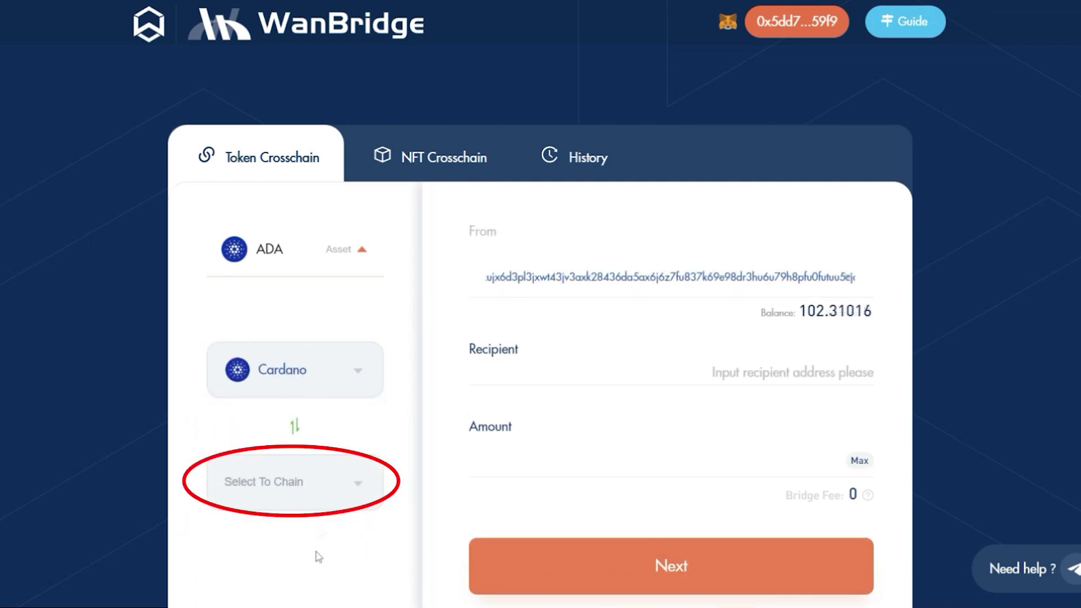
pyautogui.click(338, 490)
pyautogui.click(316, 427)
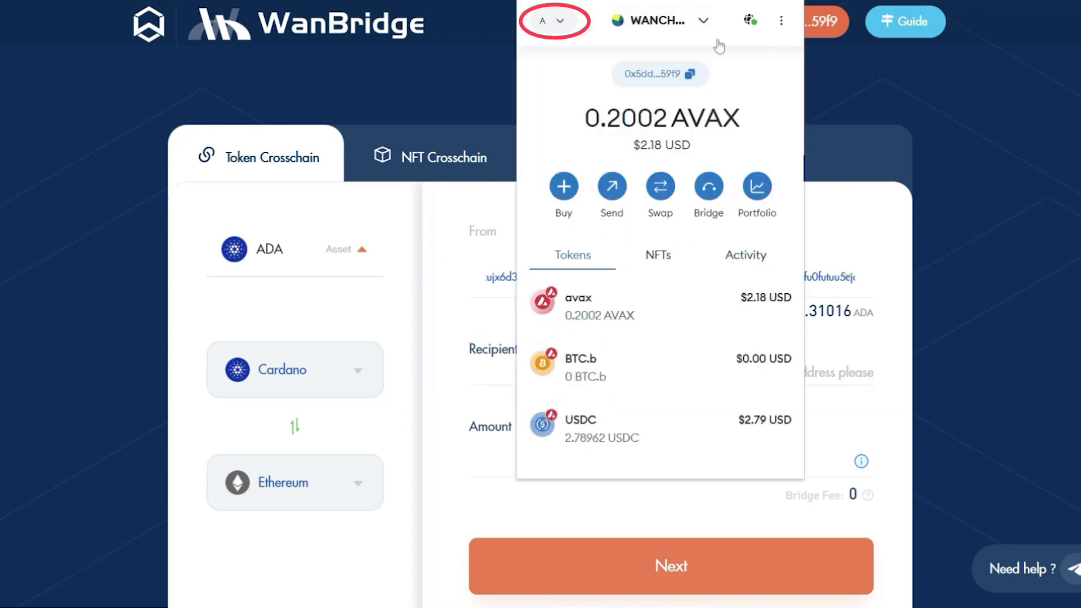
# Switch MetaMask to Ethereum Mainnet, then review and sign the 100 ADA transfer
pyautogui.click(583, 22)
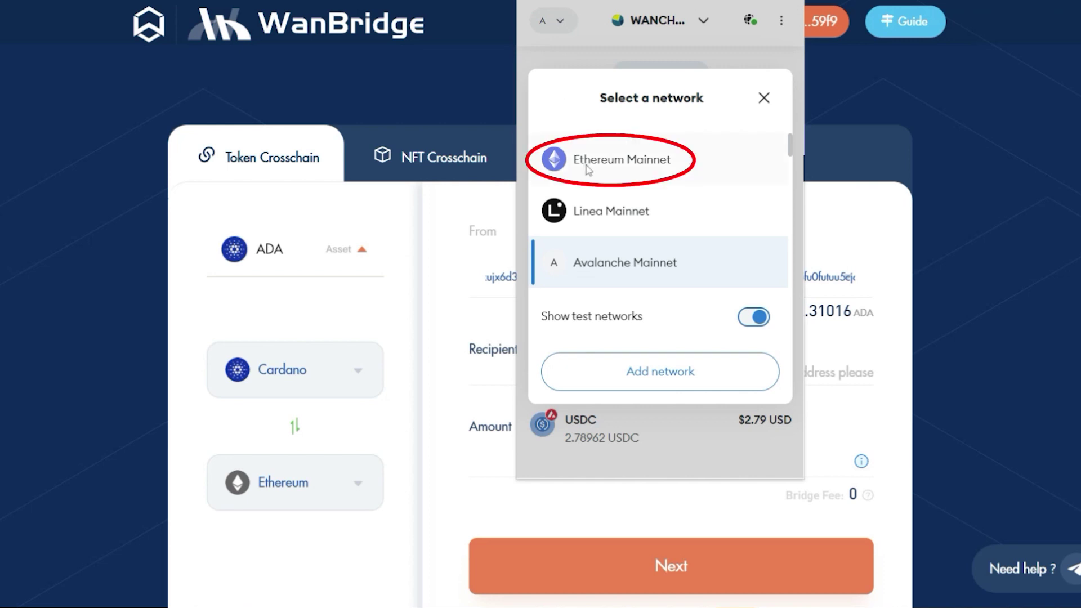
pyautogui.click(589, 165)
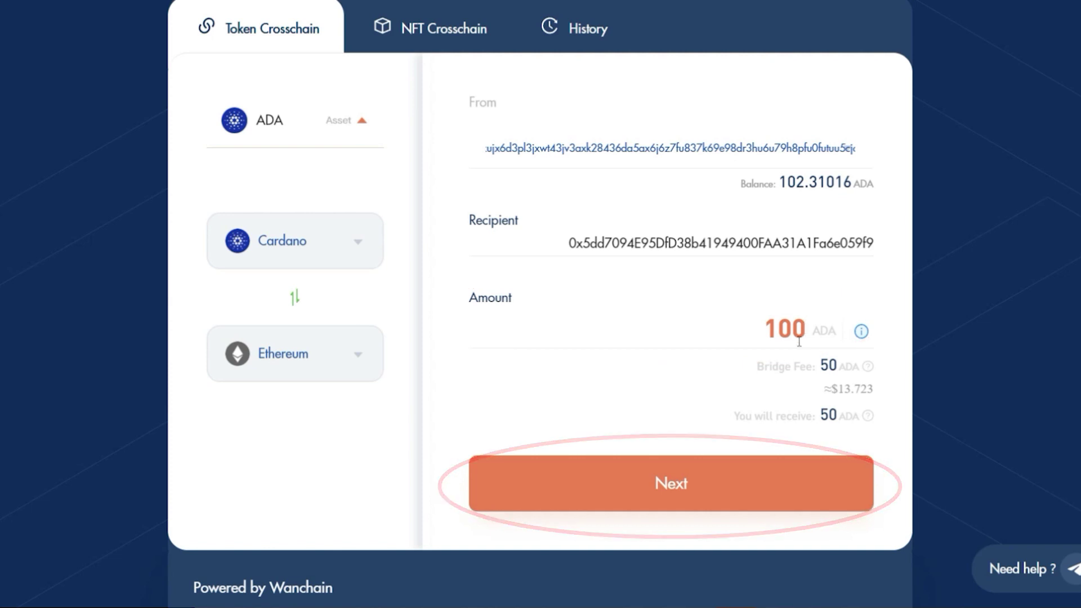
pyautogui.click(705, 501)
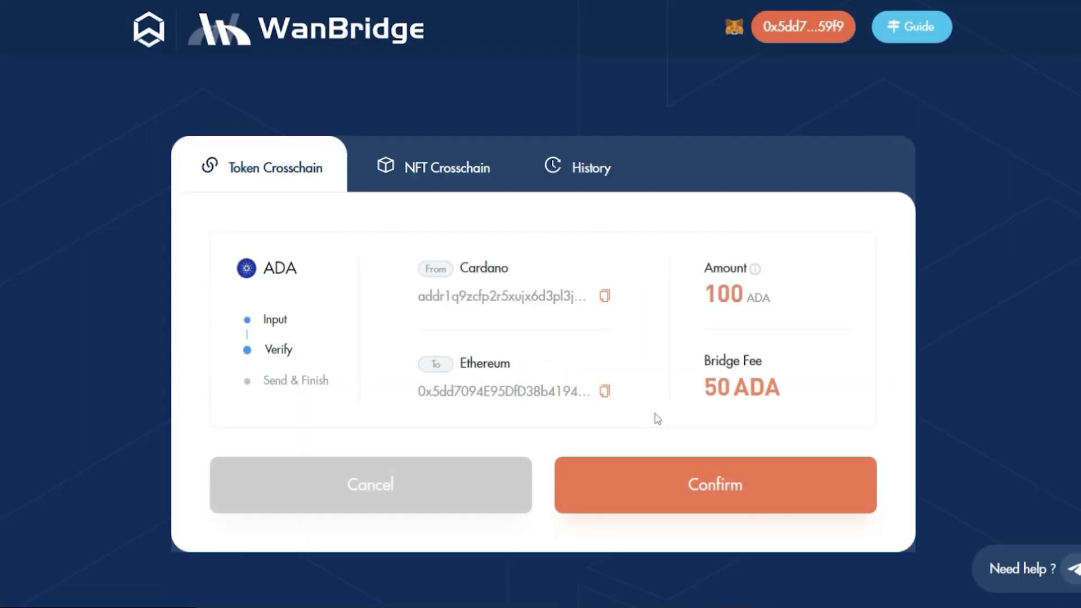
pyautogui.click(707, 483)
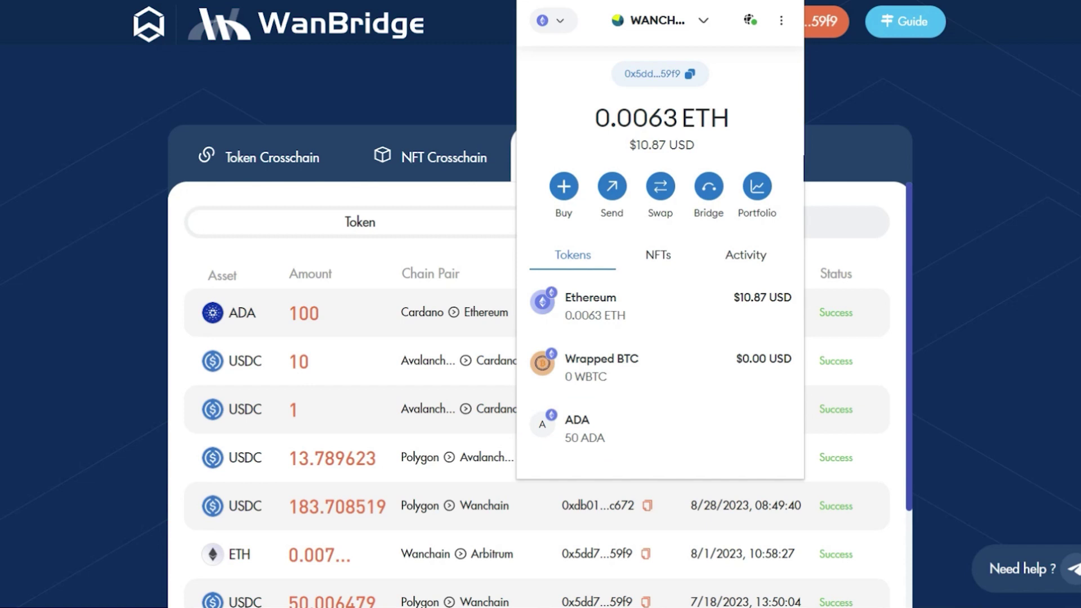
# Start a MetaMask custom token import and copy ADA's Ethereum contract address from WanBridge
pyautogui.scroll(-3, 737, 166)
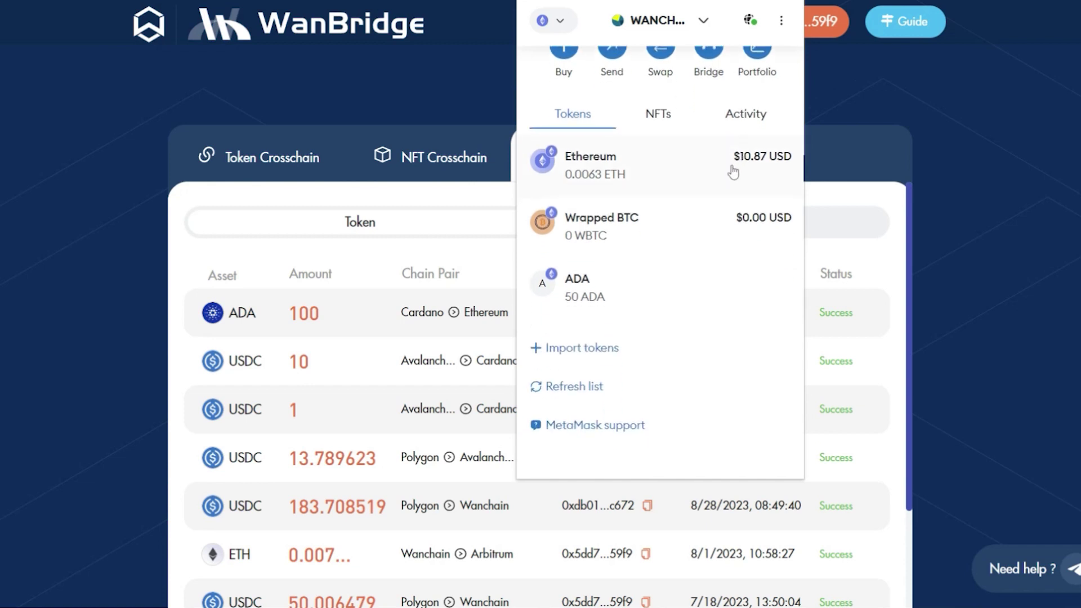
pyautogui.click(594, 350)
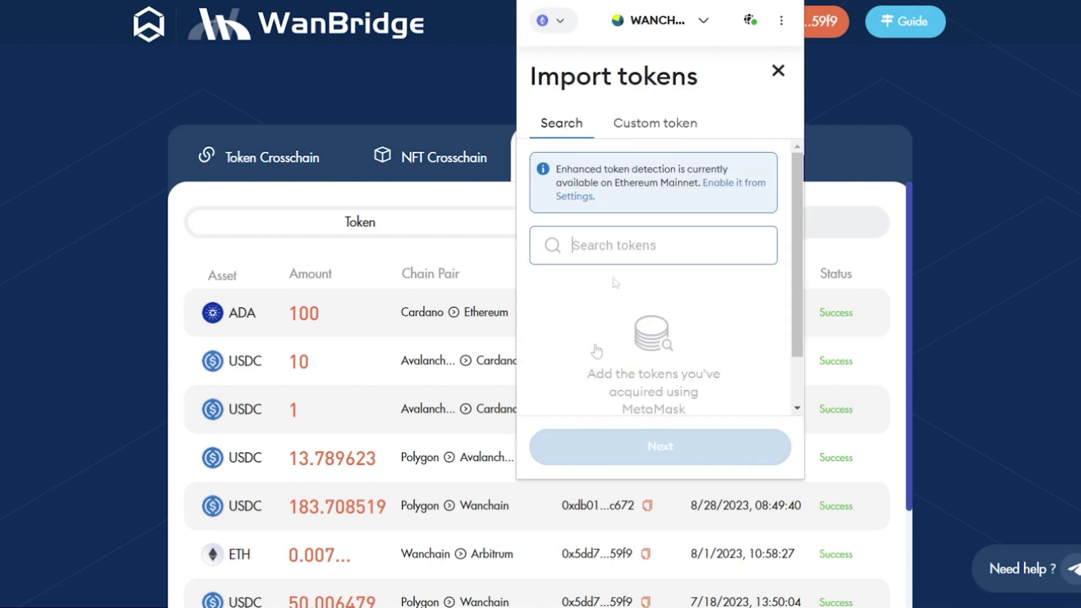
pyautogui.click(667, 131)
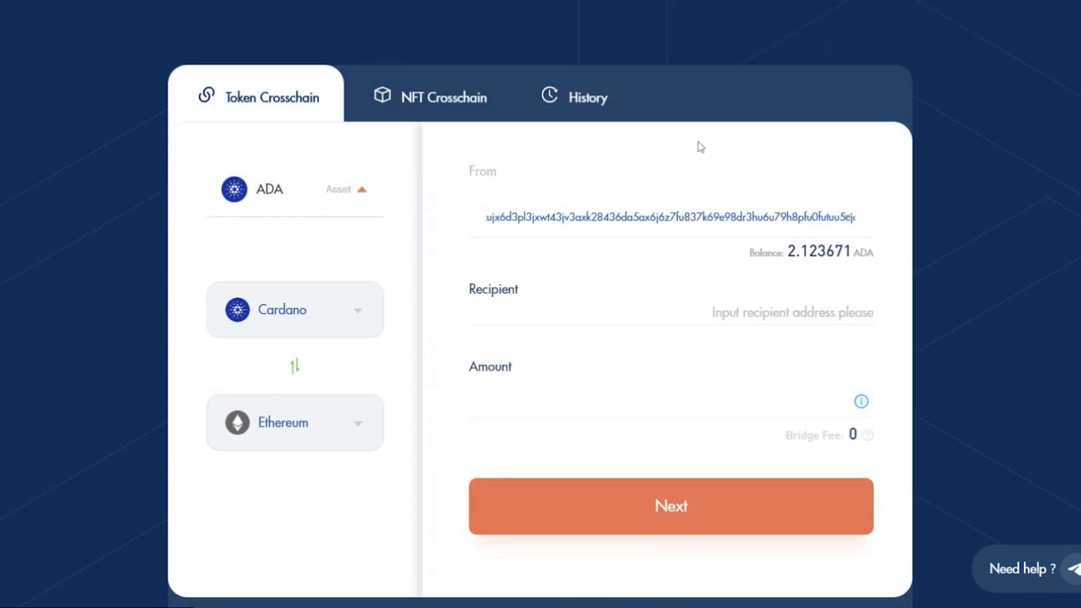
pyautogui.scroll(-3, 701, 146)
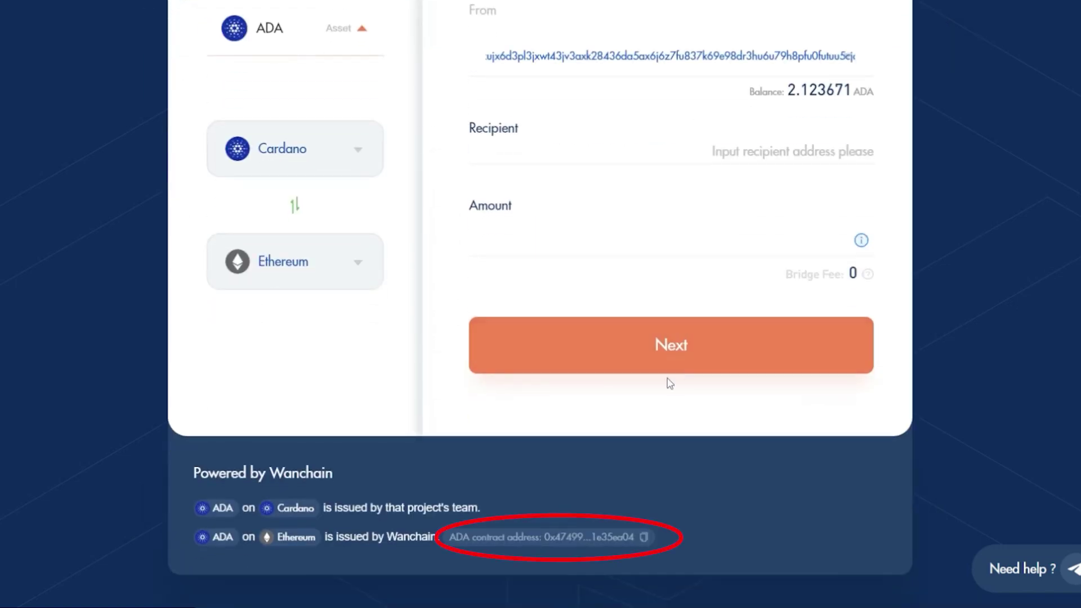
pyautogui.click(645, 539)
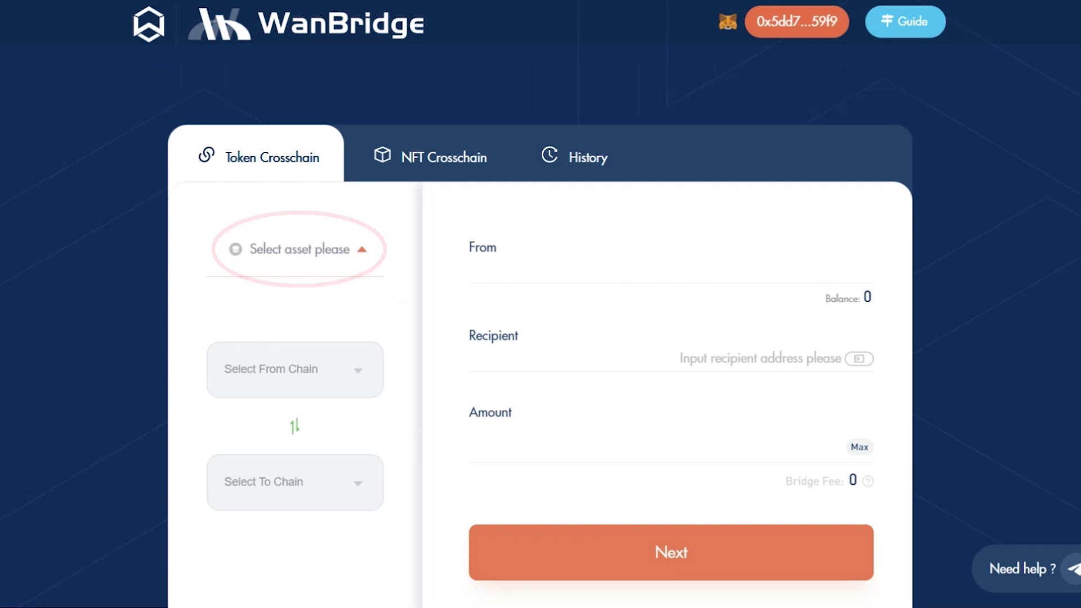
# Choose BTC as the asset, Bitcoin as source chain and Cardano as destination
pyautogui.click(369, 254)
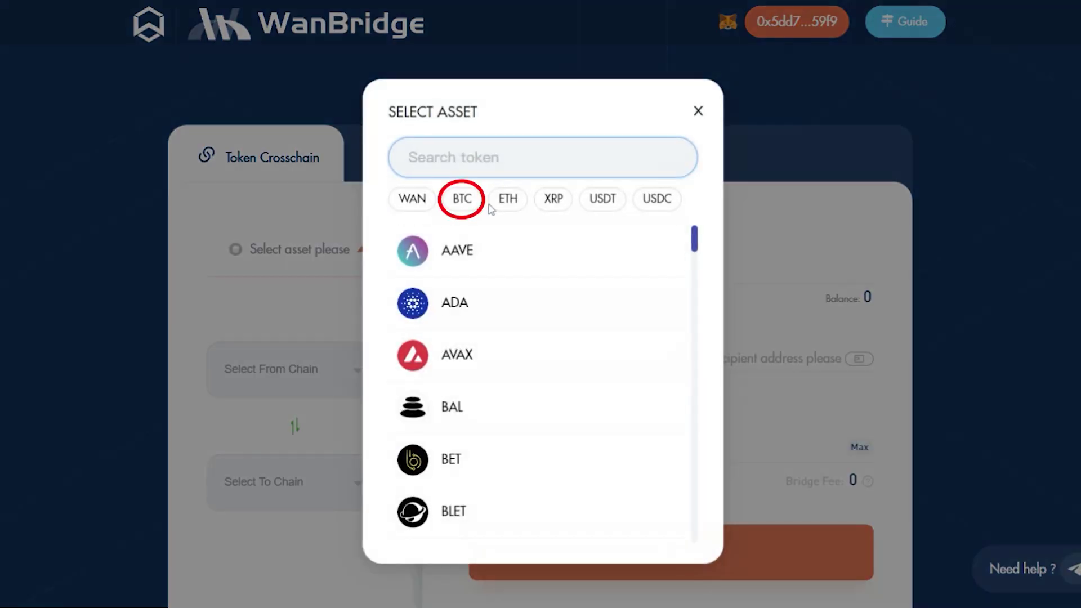
pyautogui.click(480, 204)
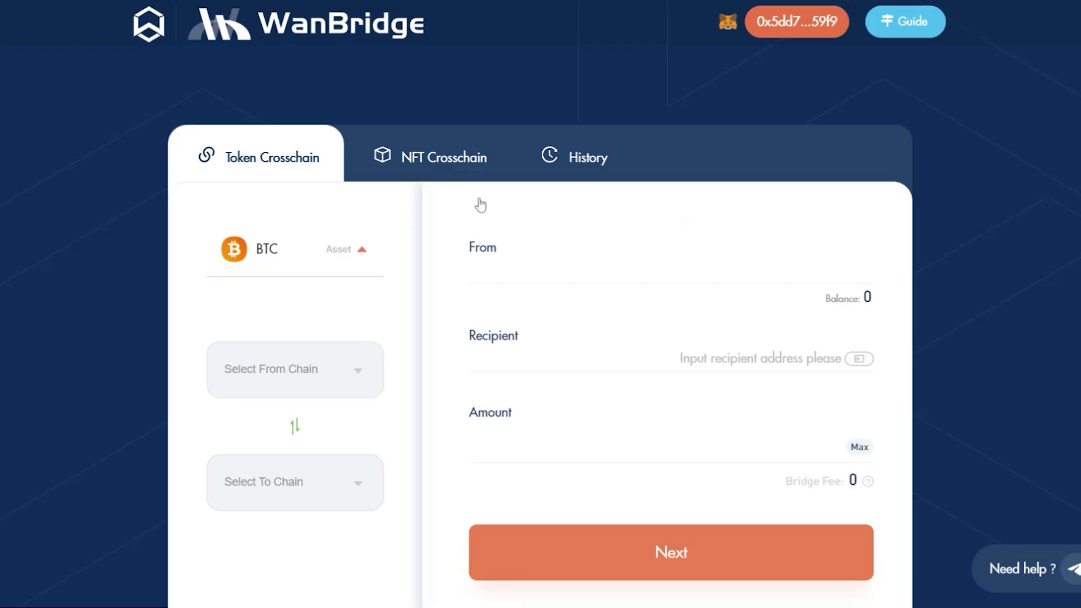
pyautogui.click(364, 363)
pyautogui.click(309, 201)
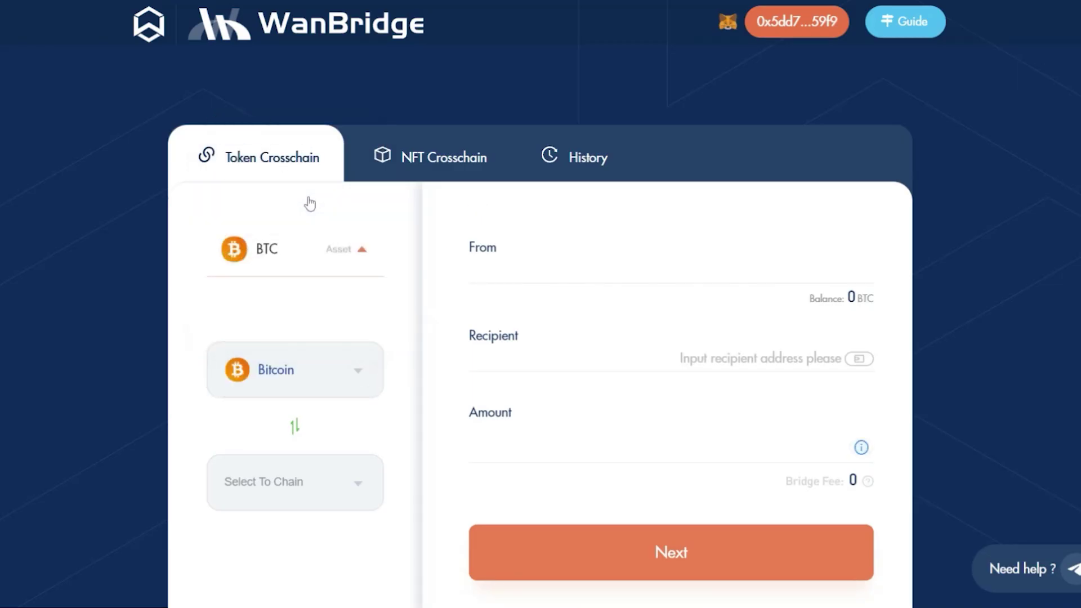
pyautogui.click(304, 500)
pyautogui.scroll(-2, 305, 364)
pyautogui.click(304, 359)
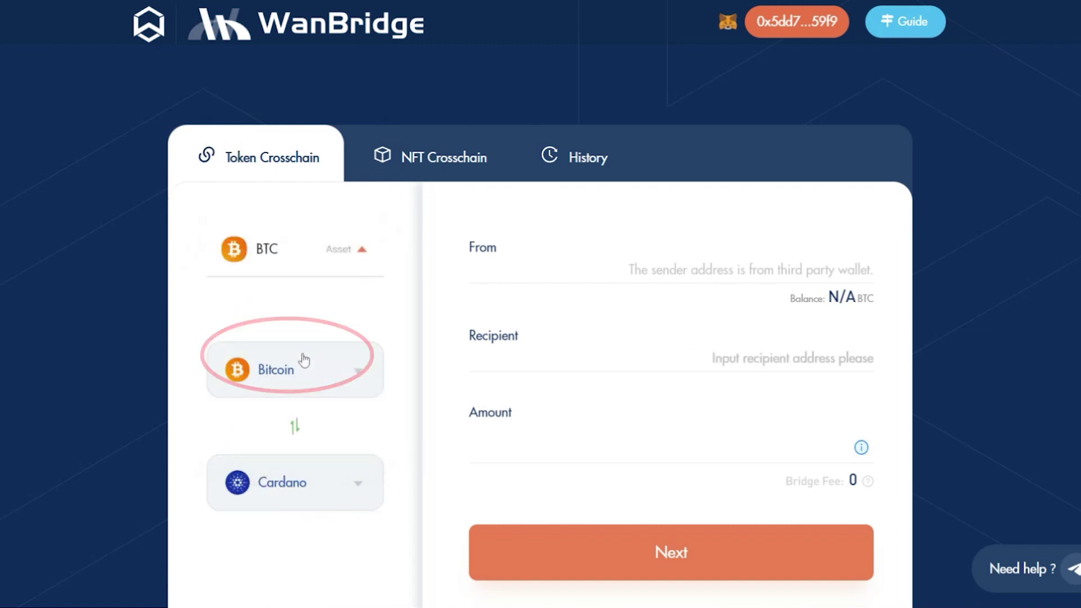
# Paste the Cardano receiving address as recipient, accept the warning, and confirm to get the deposit address
pyautogui.click(929, 1)
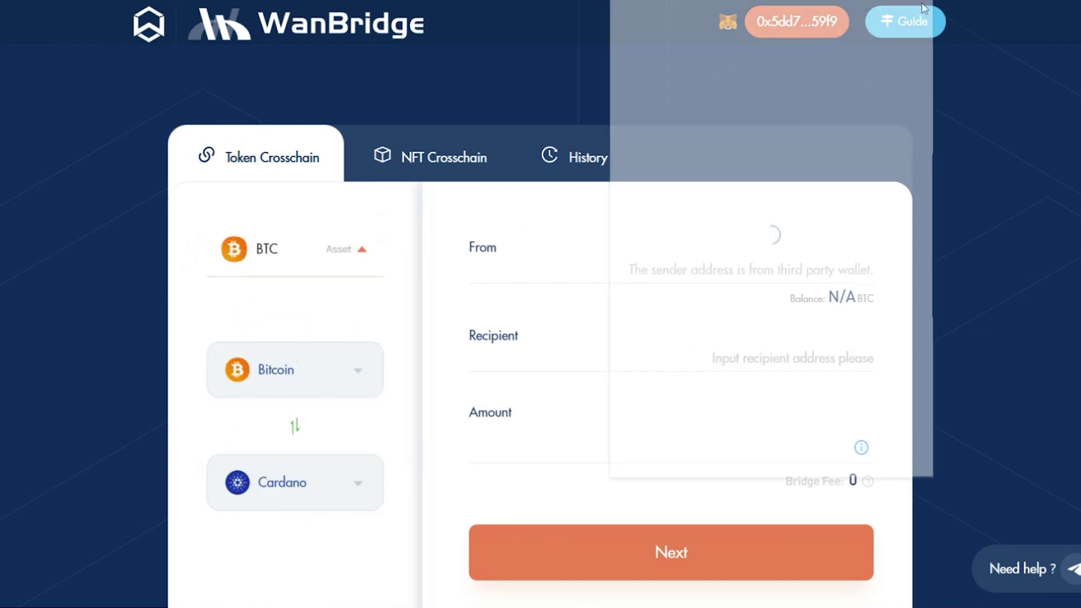
pyautogui.click(797, 157)
pyautogui.click(824, 375)
pyautogui.click(509, 353)
pyautogui.hotkey('ctrl', 'v')
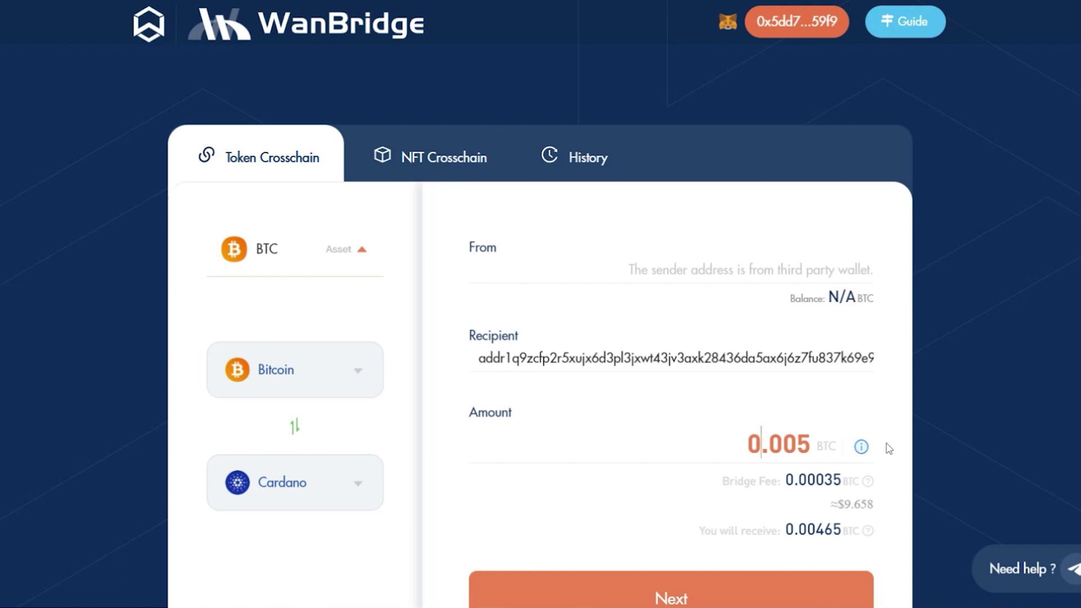
pyautogui.click(676, 598)
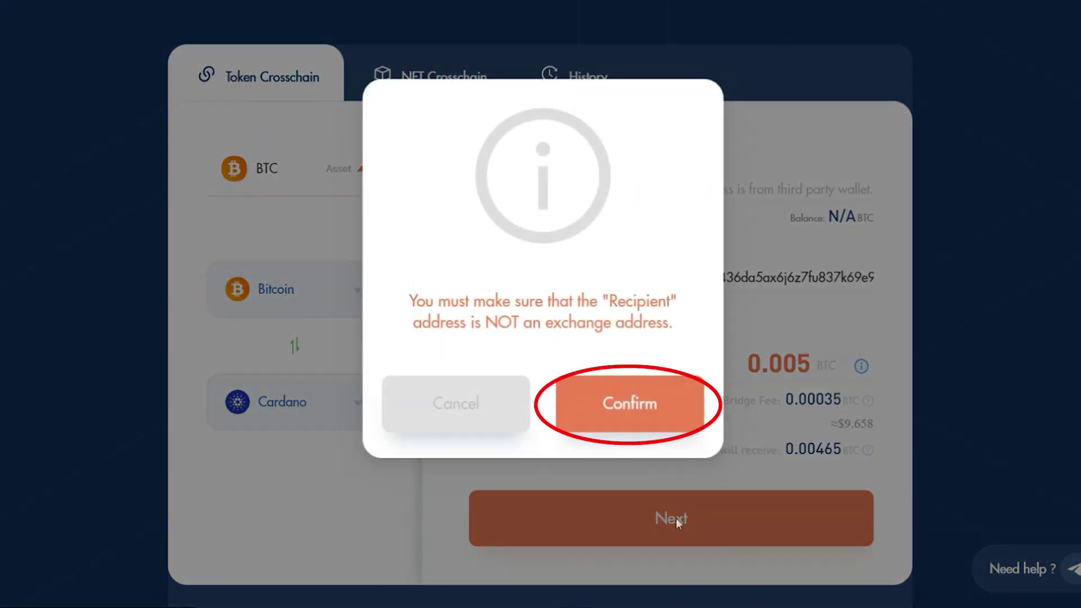
pyautogui.click(633, 423)
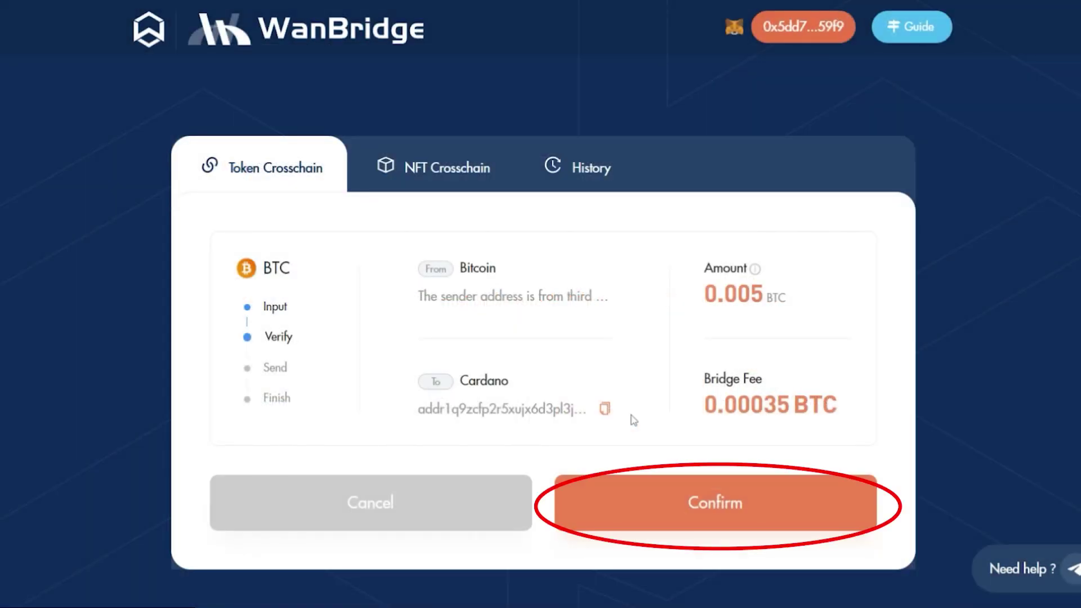
pyautogui.click(698, 482)
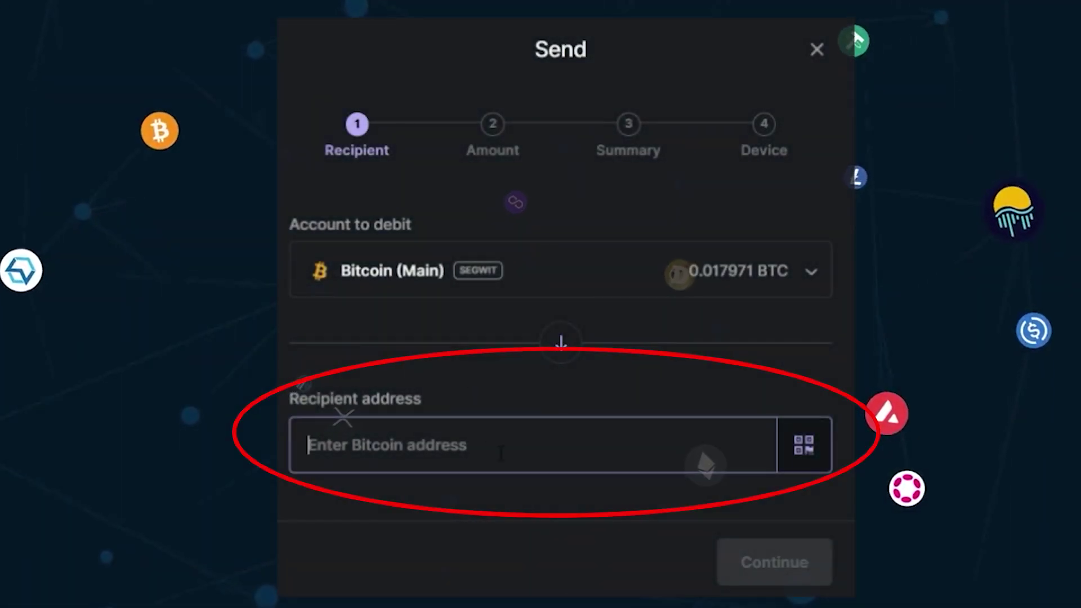
# Send 0.005 BTC to the pasted one-time address and proceed to on-device approval
pyautogui.hotkey('ctrl', 'v')
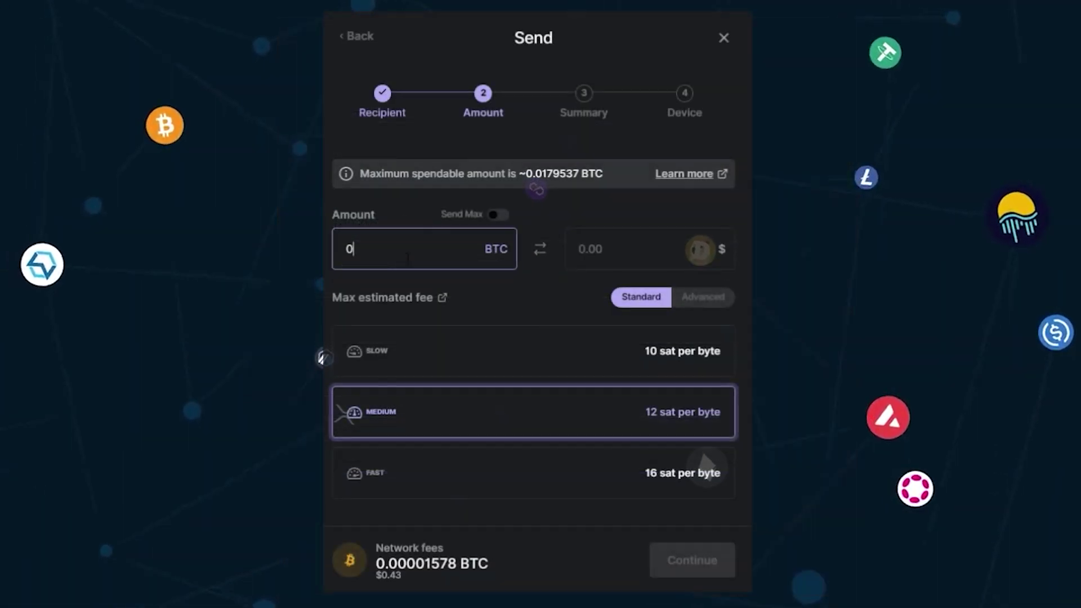
pyautogui.click(408, 259)
pyautogui.write('0.005')
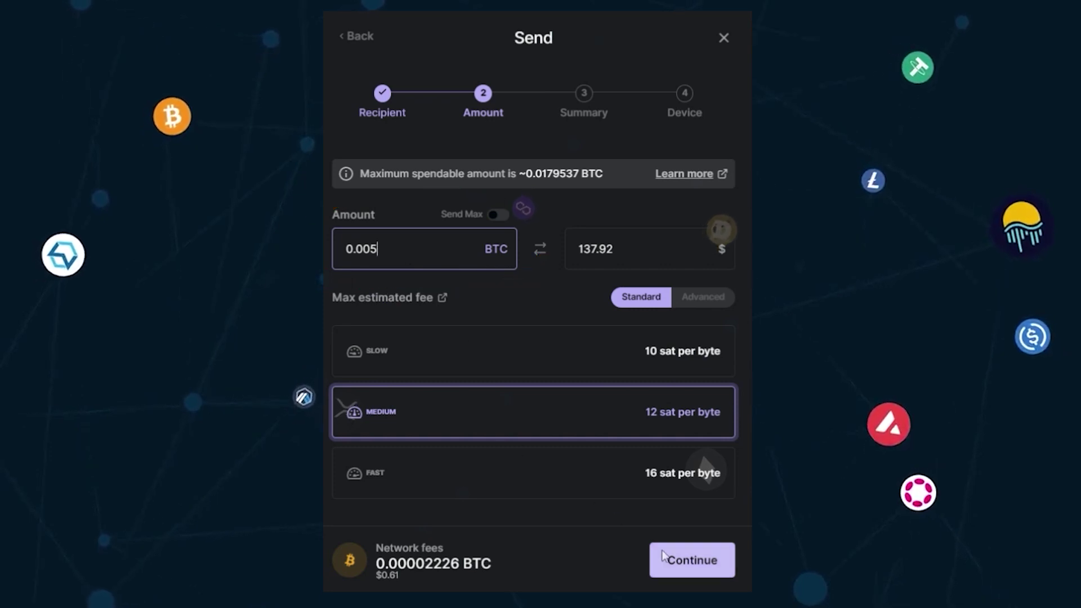
pyautogui.click(663, 556)
pyautogui.click(691, 519)
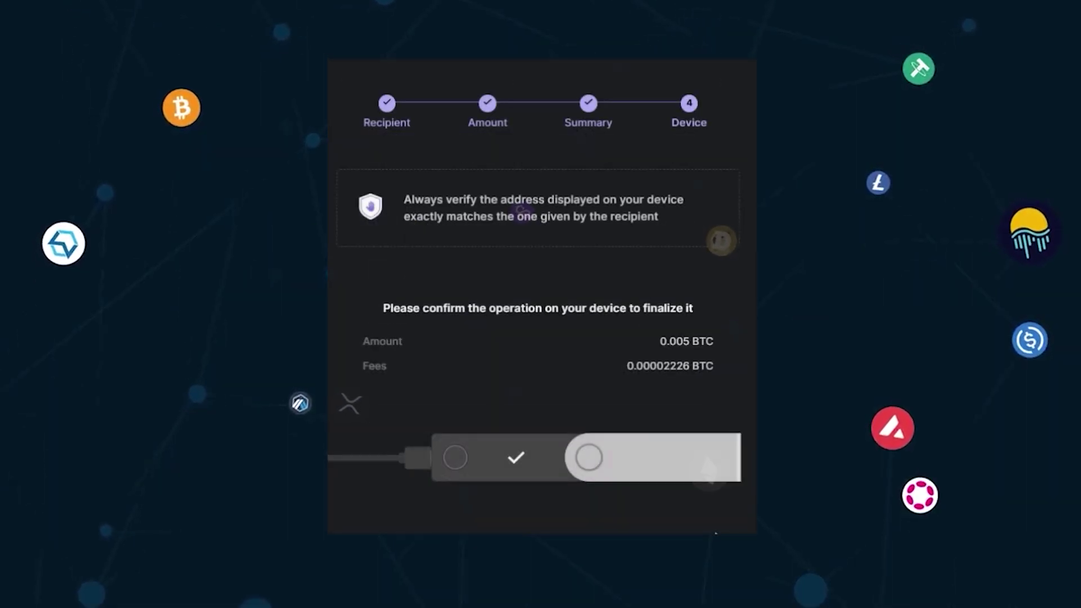